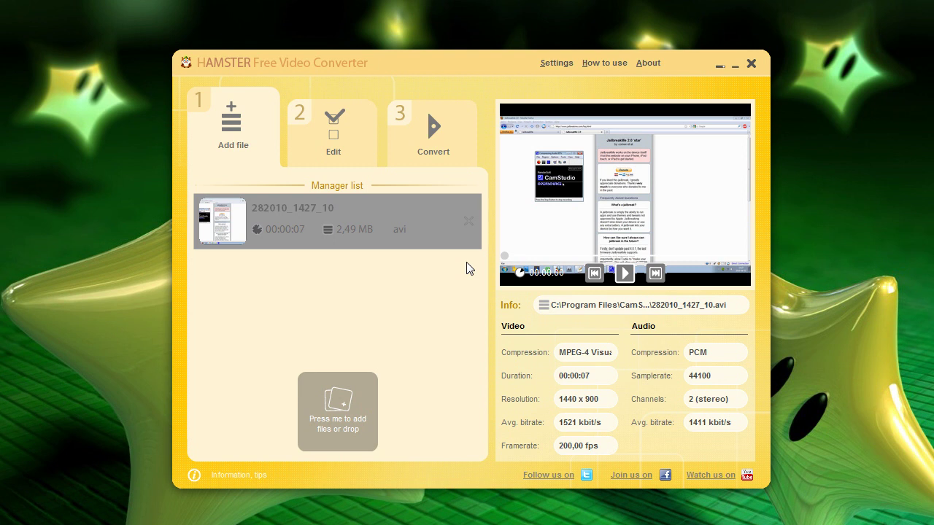
Add 292010_630_54.avi from the file dialog as the second queued video
click(344, 416)
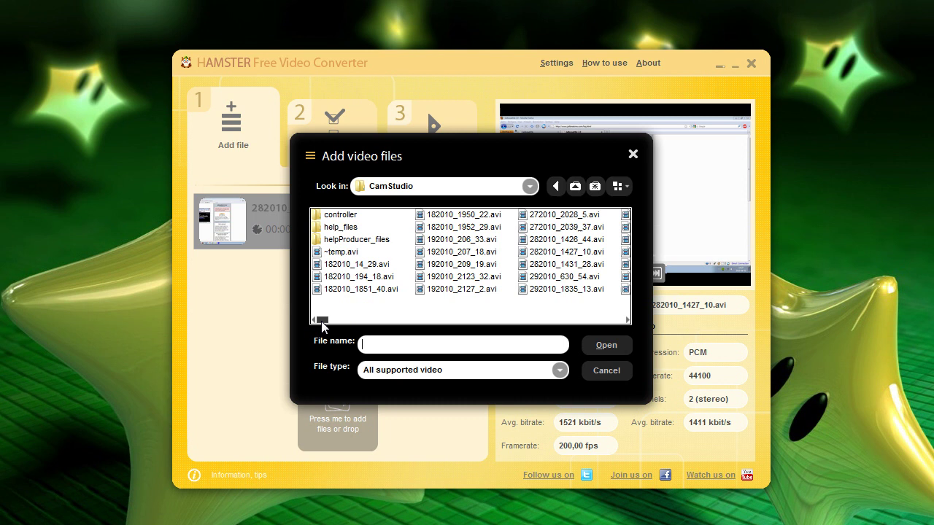
mouse_move(322, 319)
mouse_down()
mouse_move(509, 320)
mouse_move(332, 321)
mouse_up()
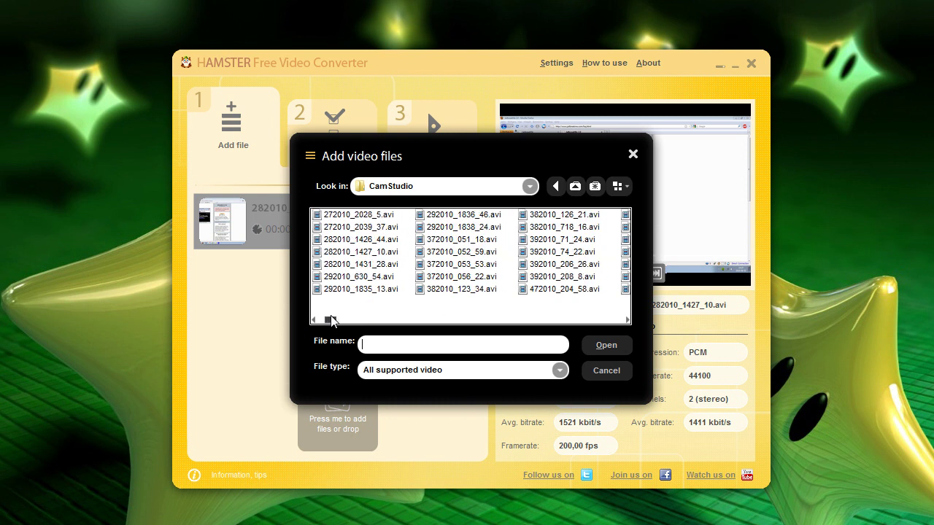
double_click(358, 277)
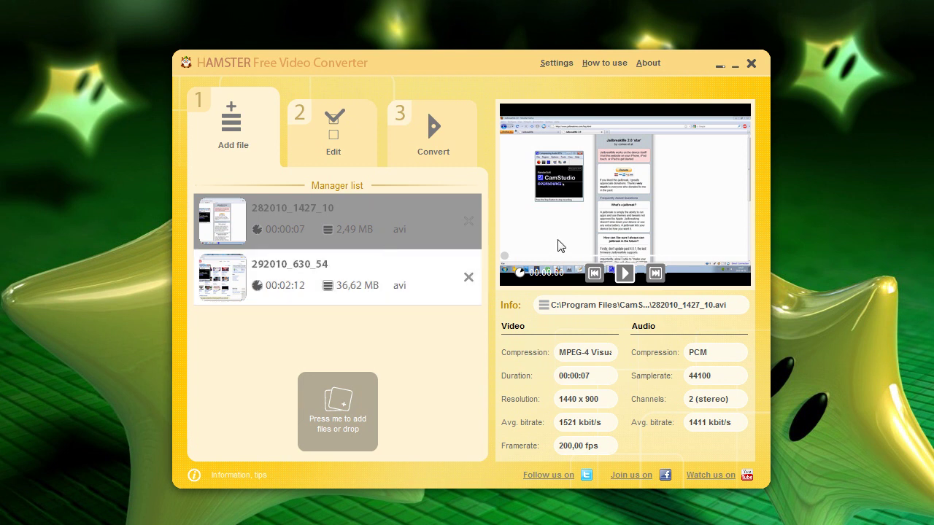
Preview the first recording, select the second clip, and show the output format presets
click(625, 275)
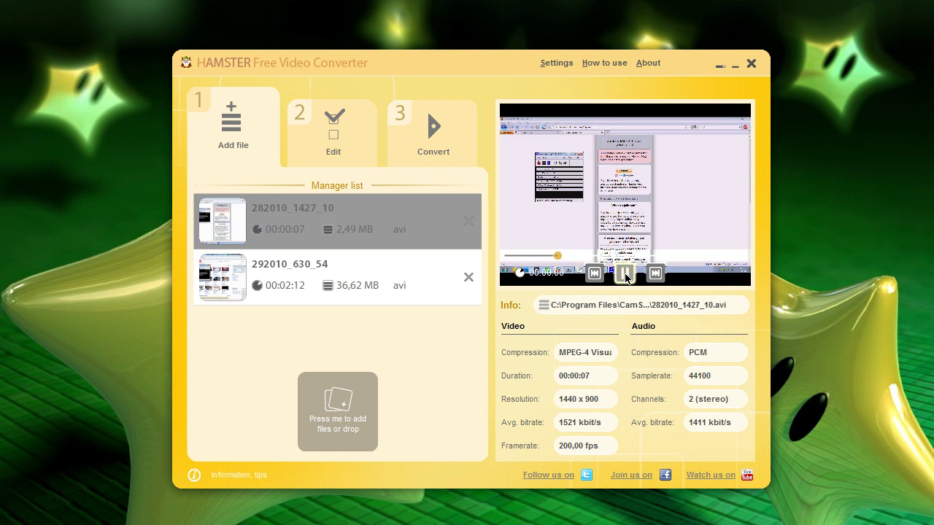
click(324, 276)
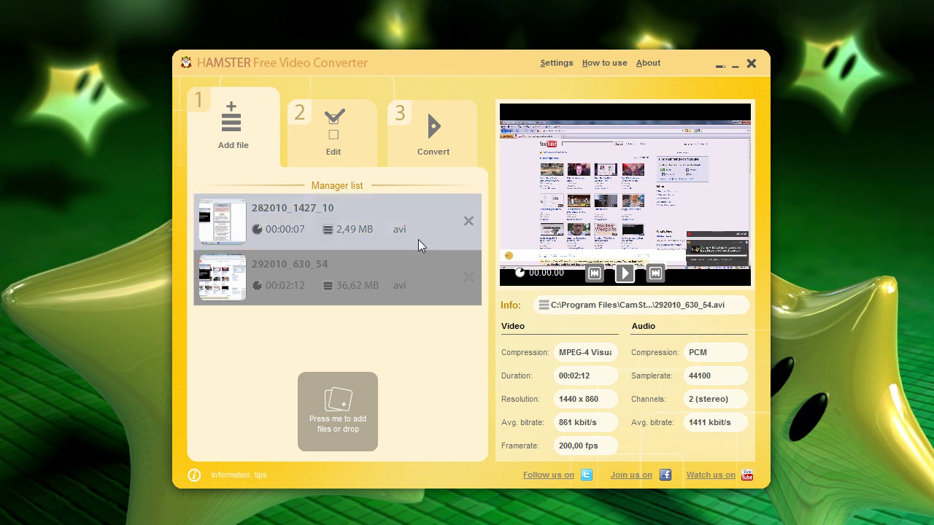
click(335, 146)
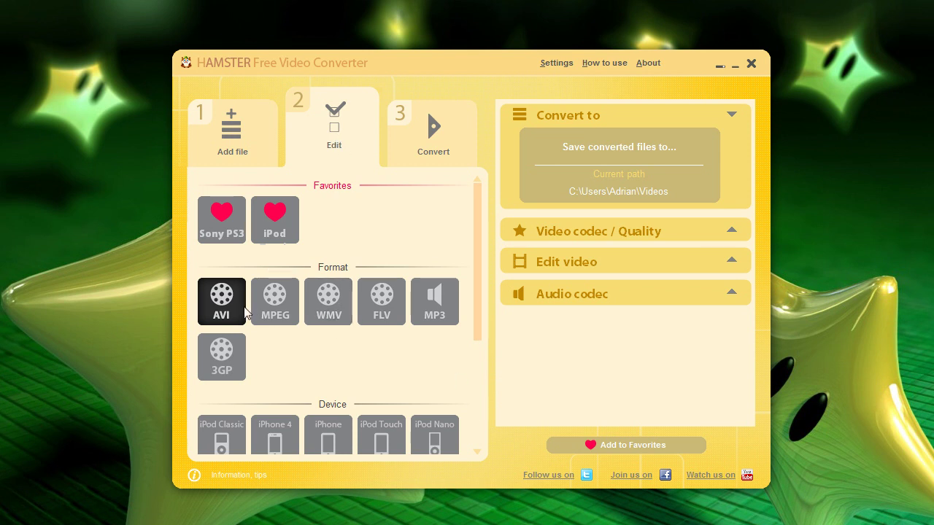
Pick the iPhone 4 tile from the Device presets
mouse_move(478, 295)
mouse_down()
mouse_move(480, 414)
mouse_move(483, 400)
mouse_up()
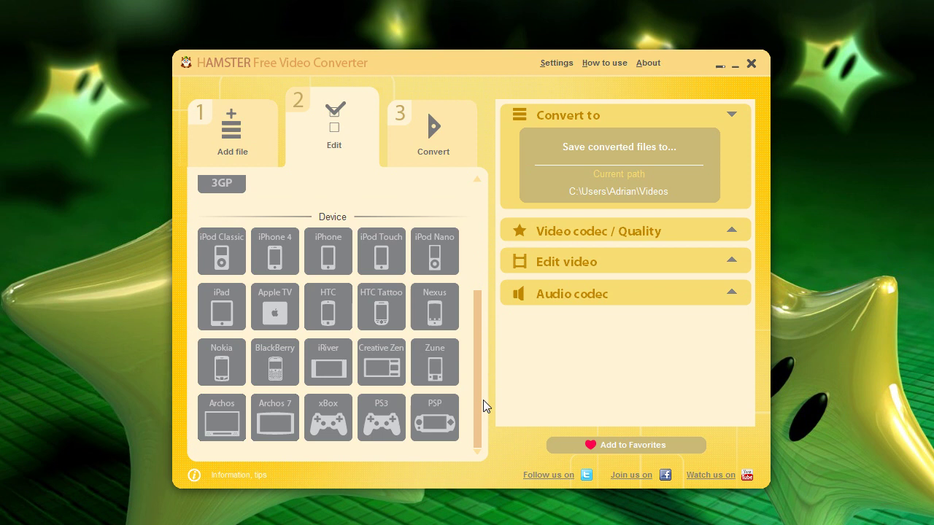
click(281, 252)
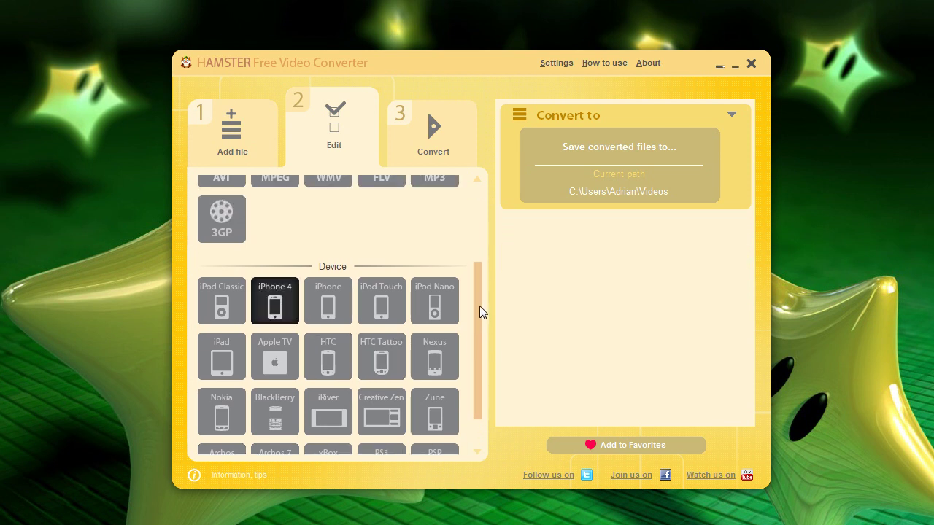
drag(477, 336, 486, 256)
Try WMV as the output format, then scroll down toward the Device presets
click(320, 267)
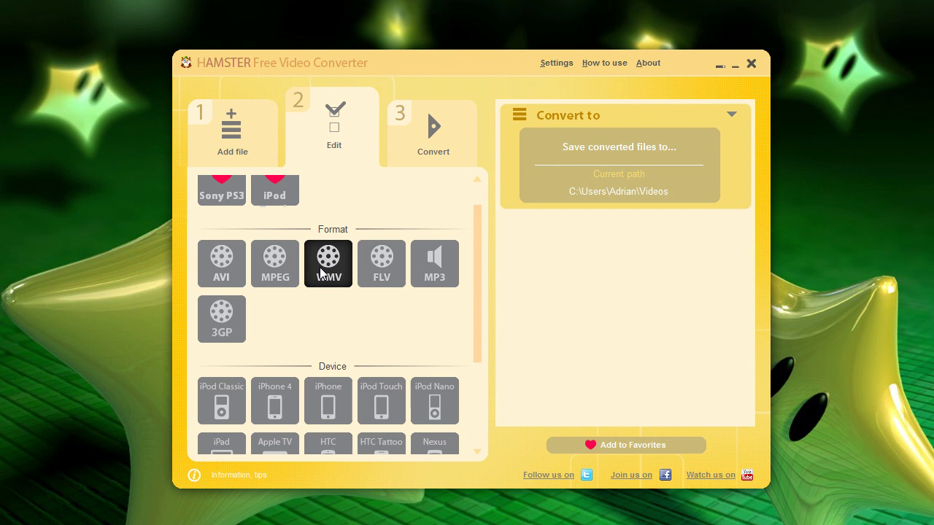
click(729, 232)
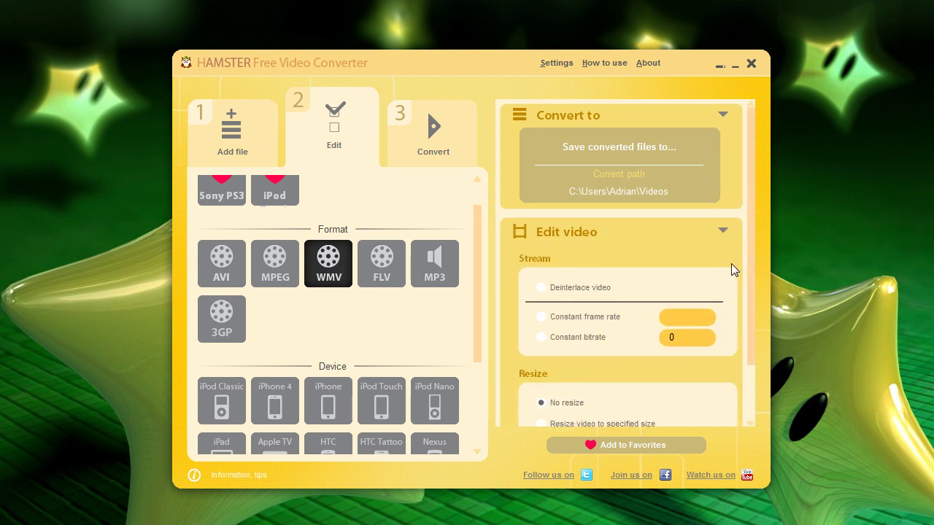
mouse_move(750, 324)
mouse_down()
mouse_move(750, 384)
mouse_move(747, 302)
mouse_up()
drag(473, 343, 475, 396)
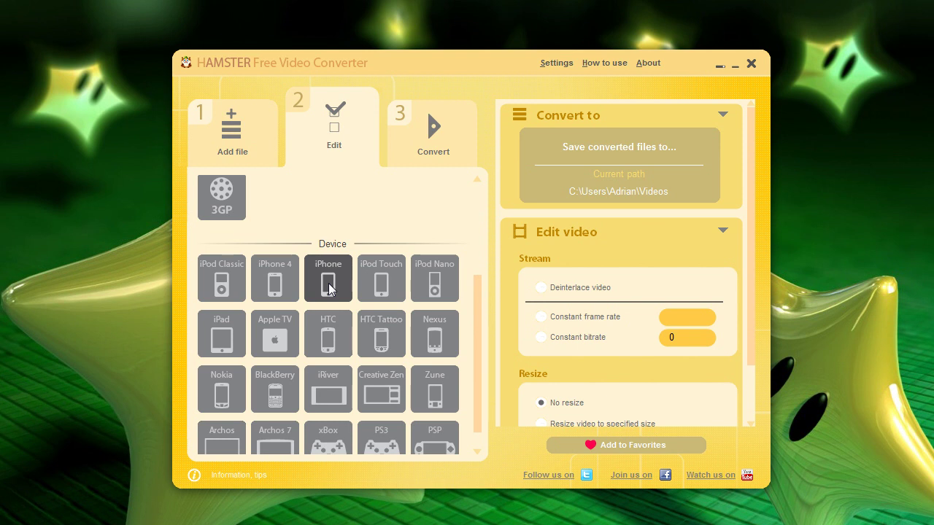
Choose iPod Touch as the output device and move to the Convert step
click(385, 289)
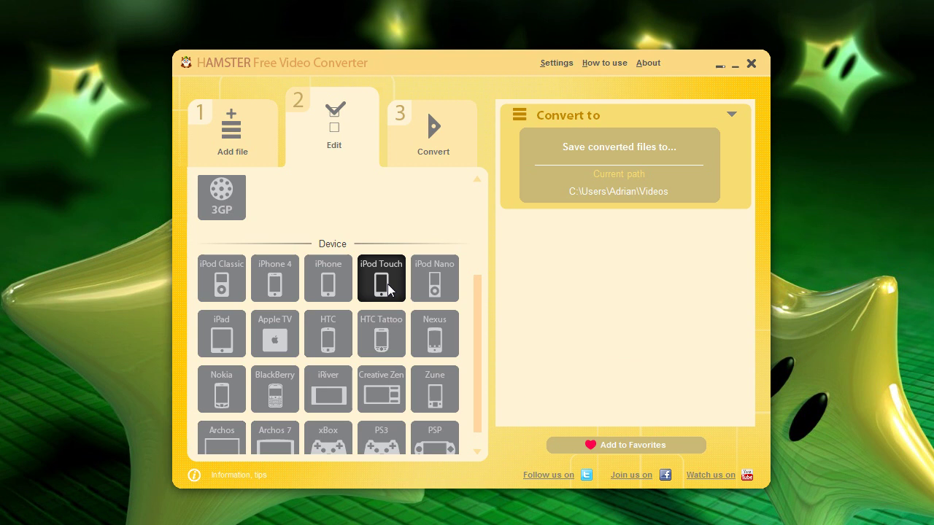
drag(478, 381, 478, 281)
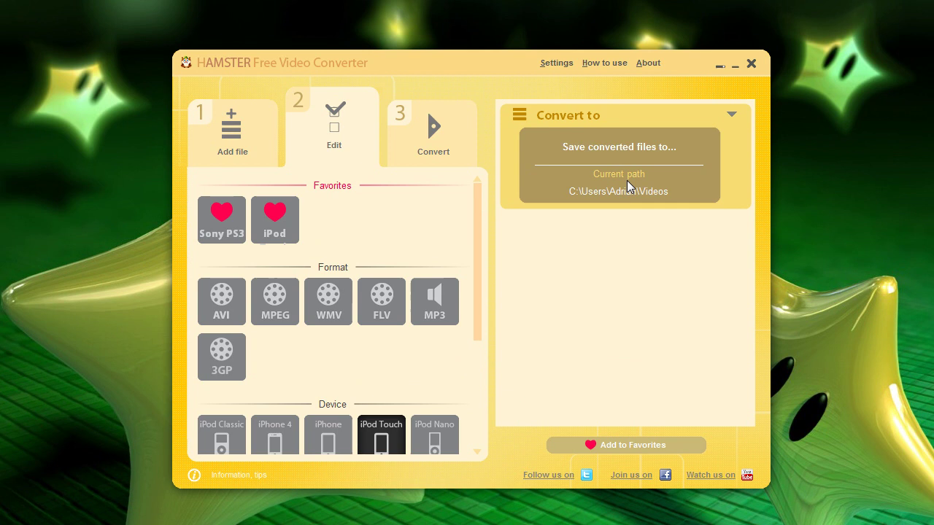
click(428, 144)
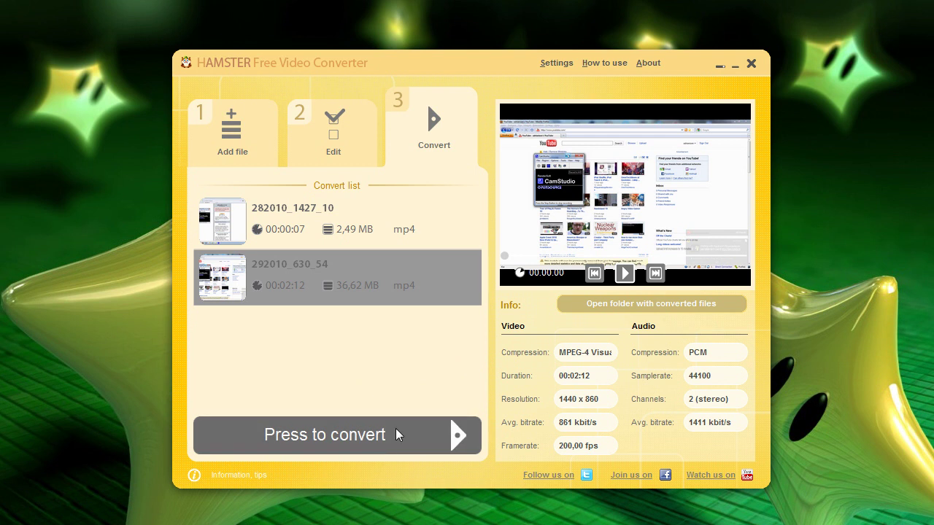
Start converting both recordings and wait for the '2 files converted' notice
click(438, 440)
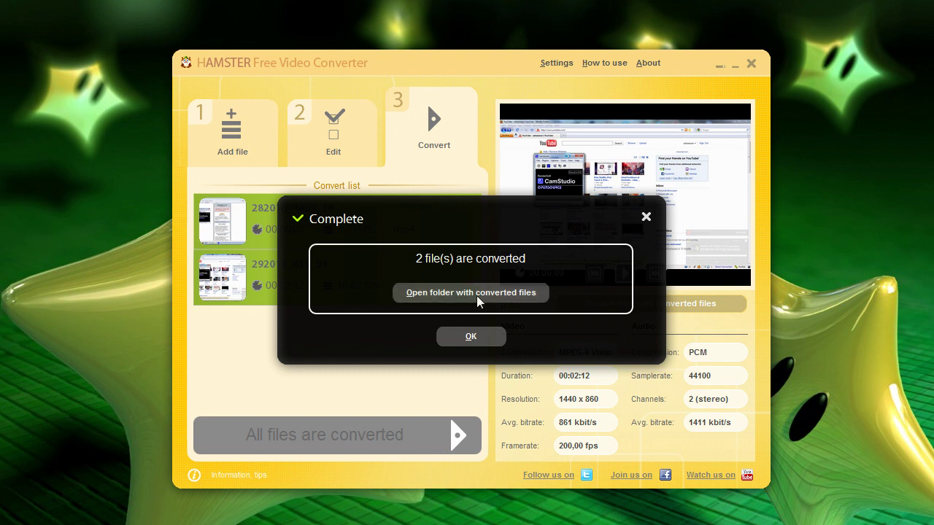
Dismiss the conversion Complete notice with OK
click(472, 338)
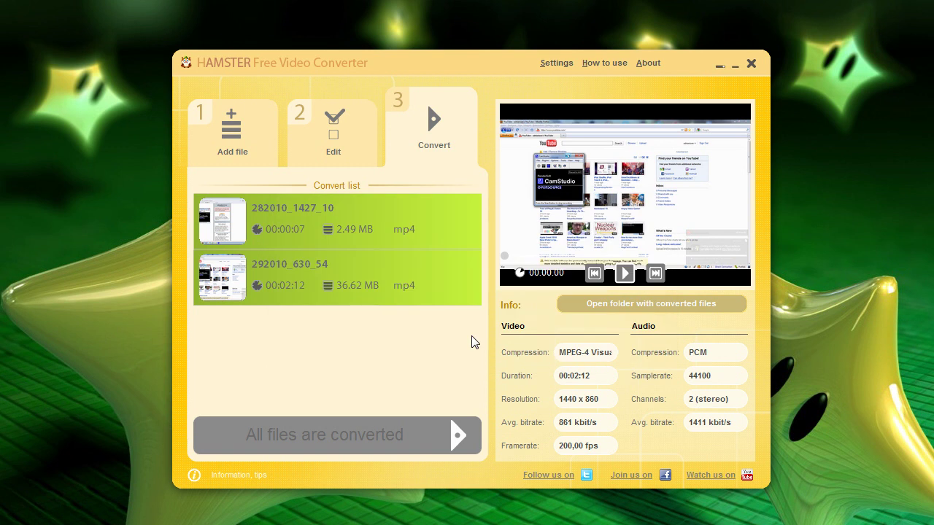